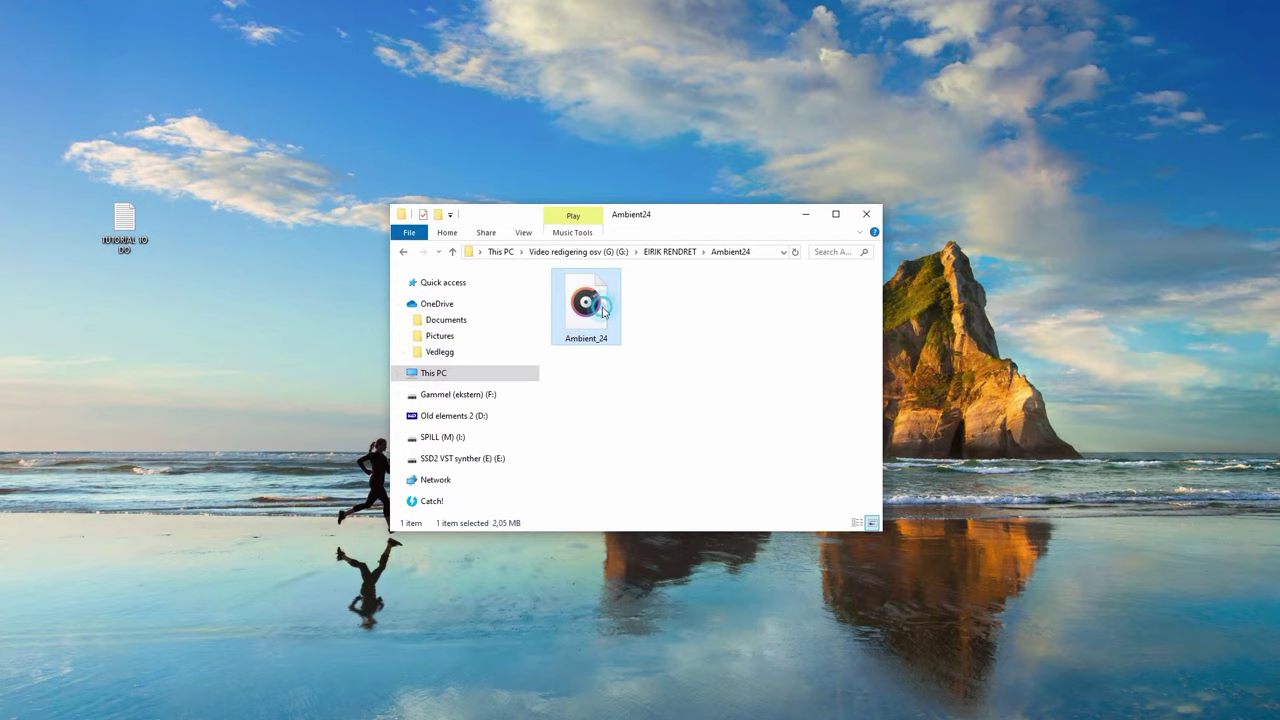
- Play the exported Ambient_24 file back in Groove Music
double_click(603, 312)
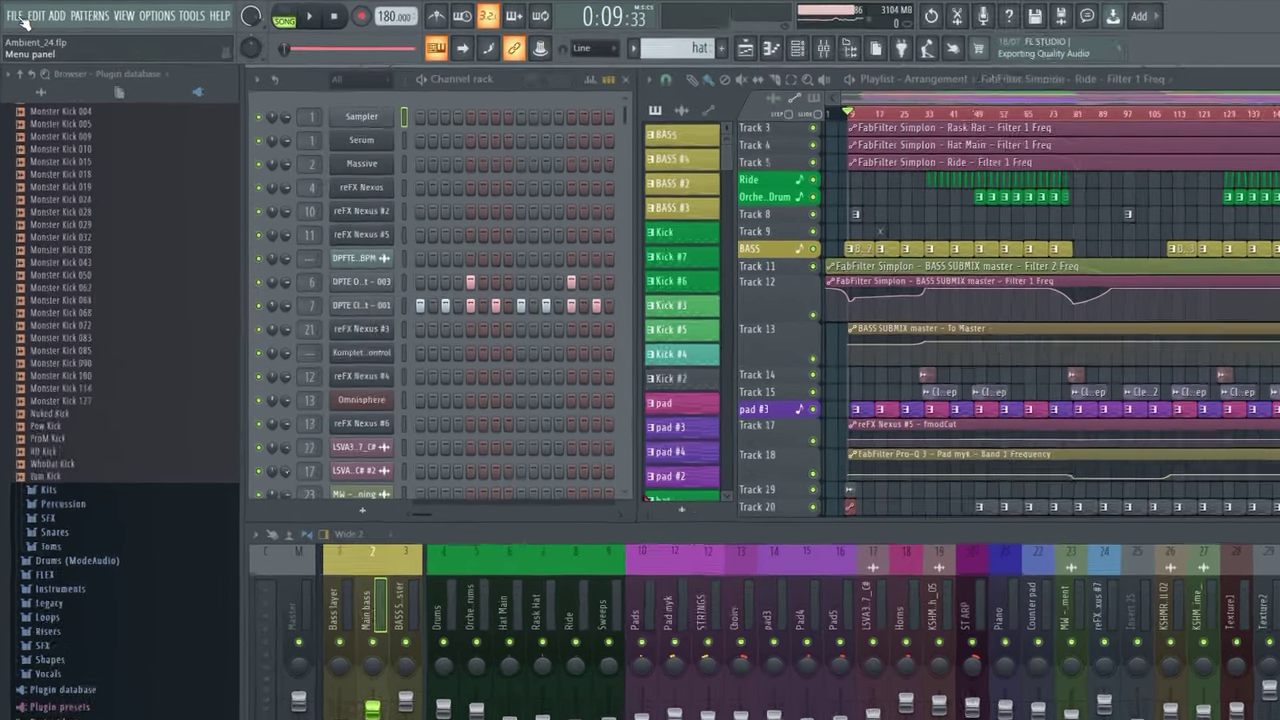
- Export the song as a WAV file named Ambient_24 and start rendering it
left_click(15, 18)
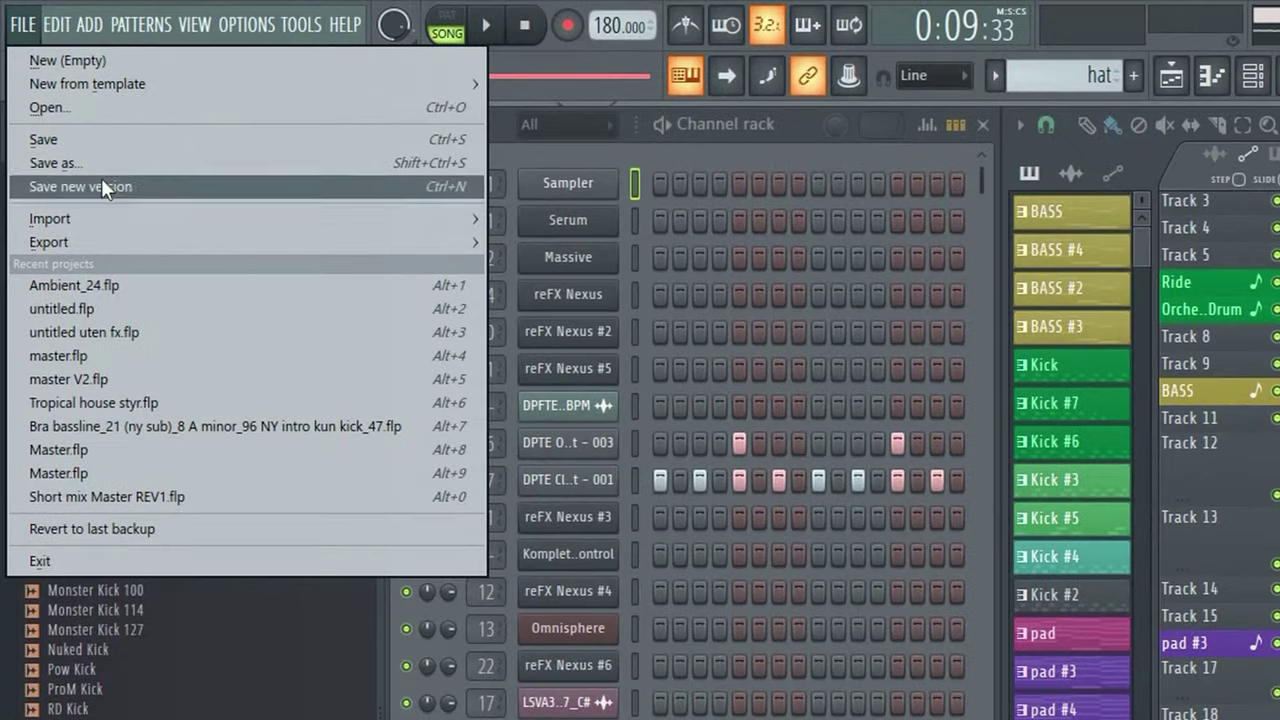
mouse_move(137, 238)
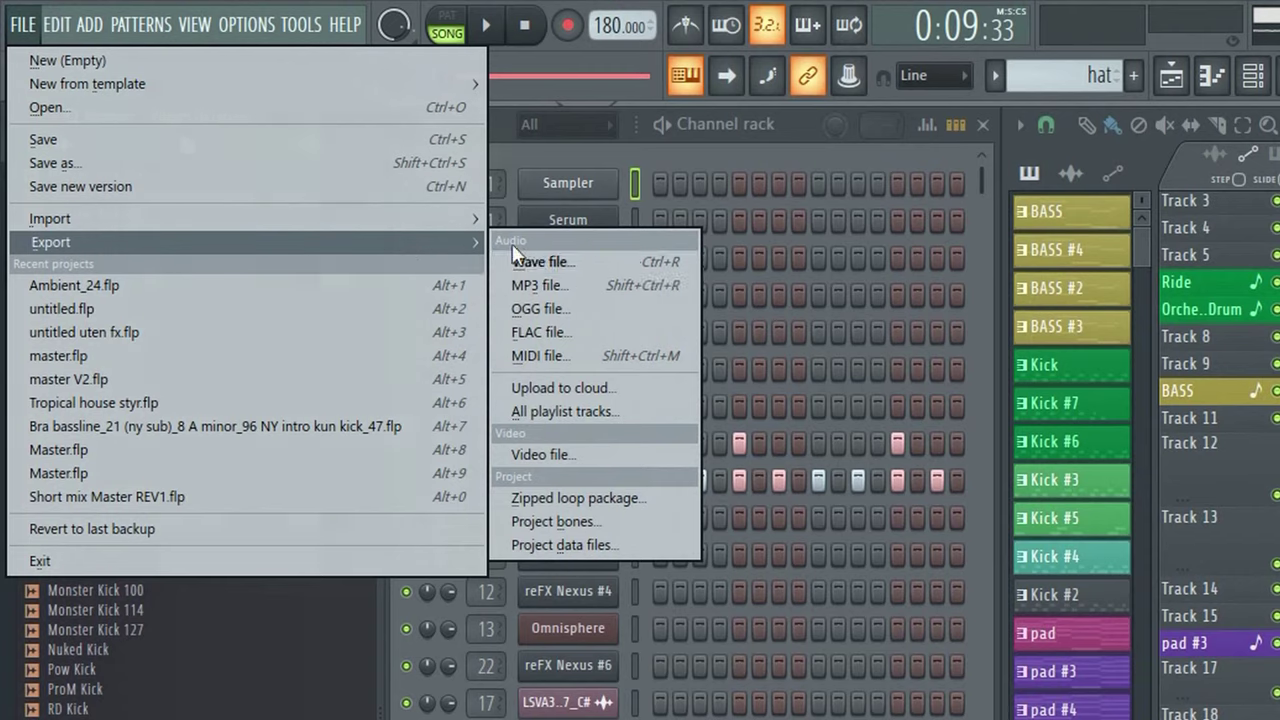
left_click(561, 258)
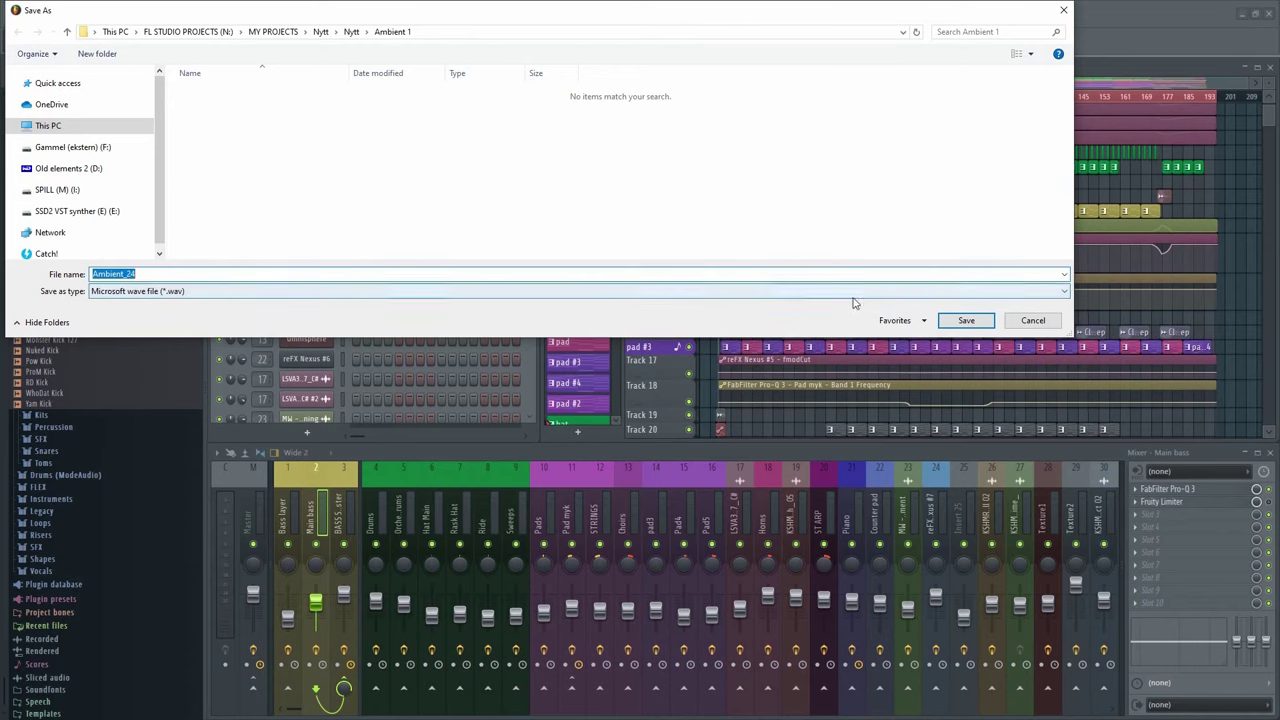
left_click(965, 322)
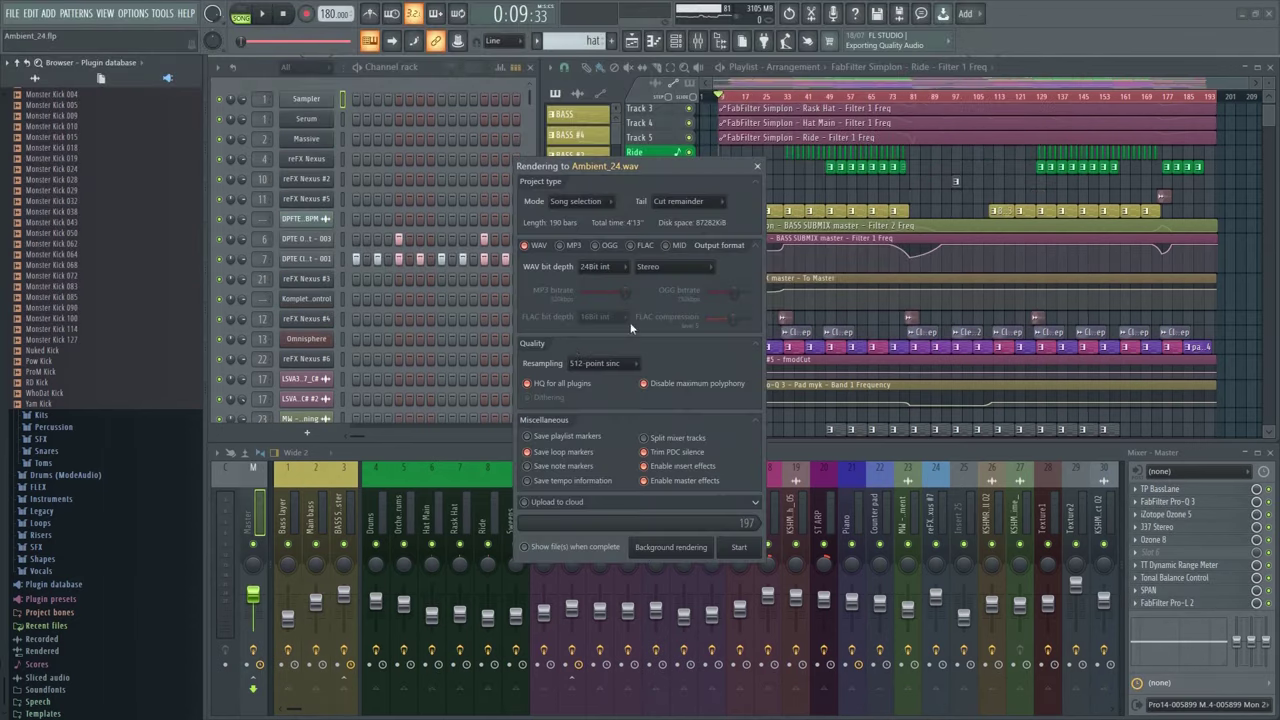
left_click(738, 547)
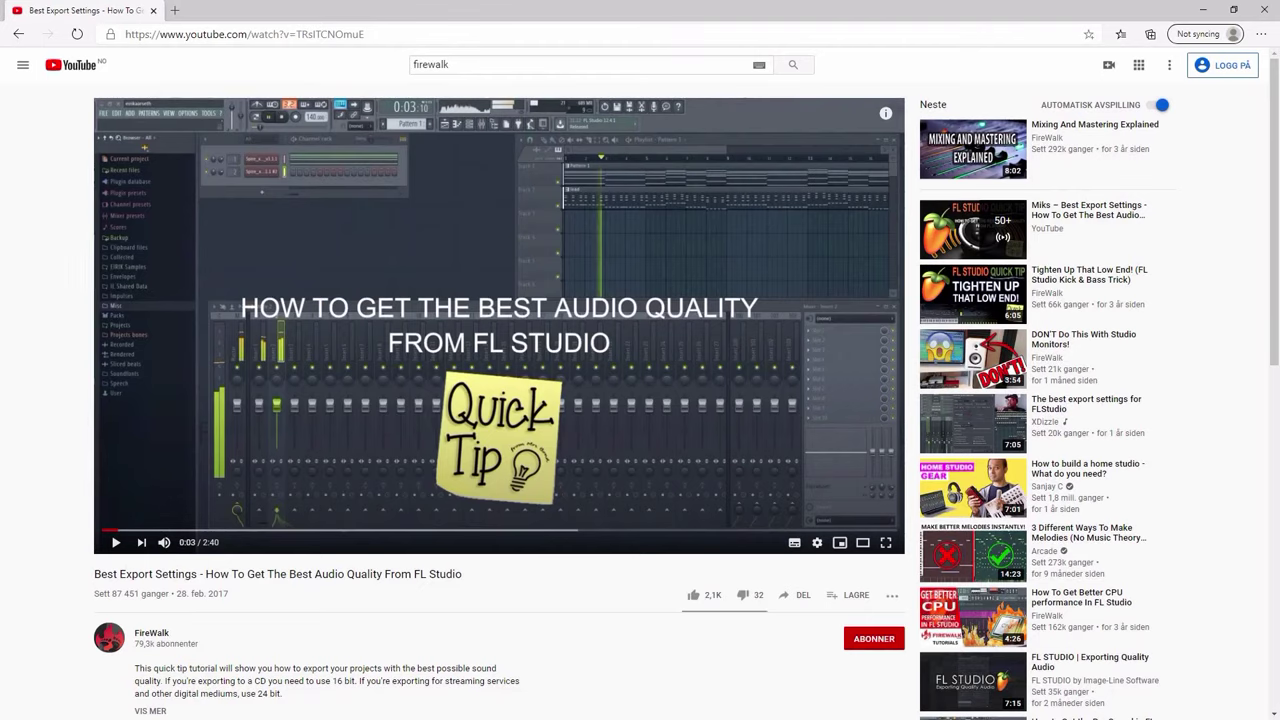
- Scroll the YouTube export-settings tutorial and expand its video description
scroll(578, 582, "down", 2)
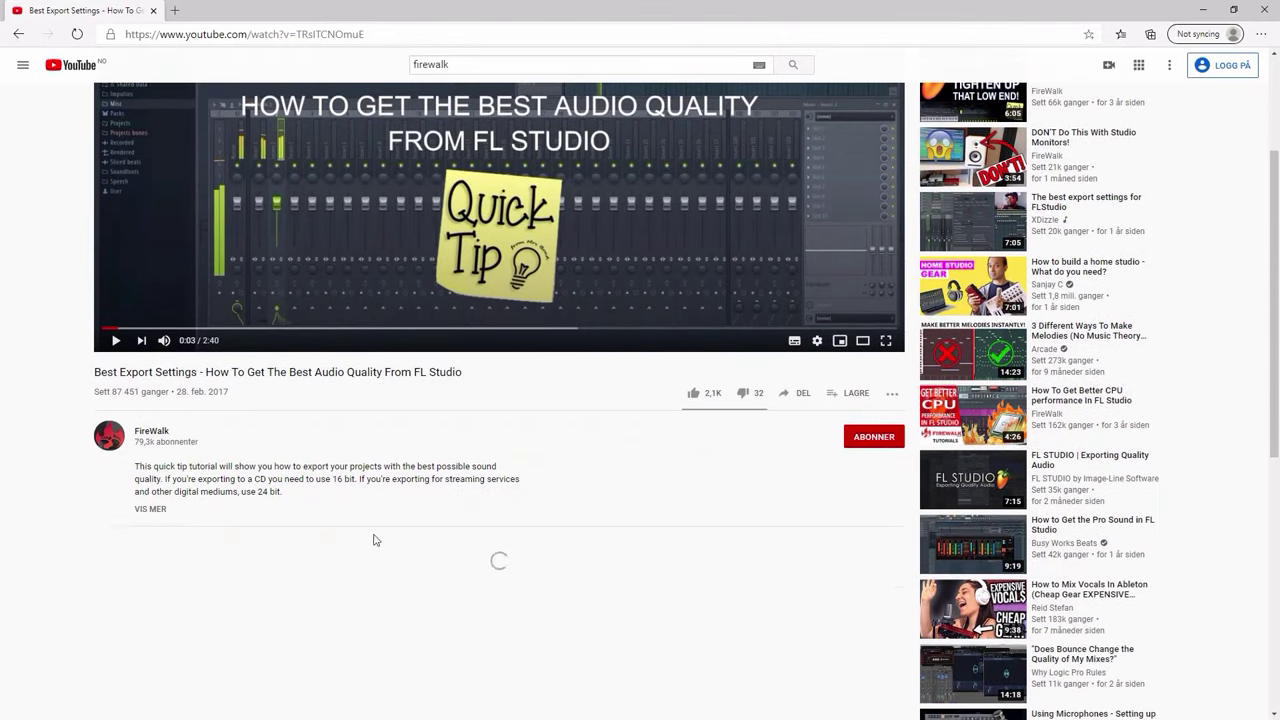
left_click(145, 510)
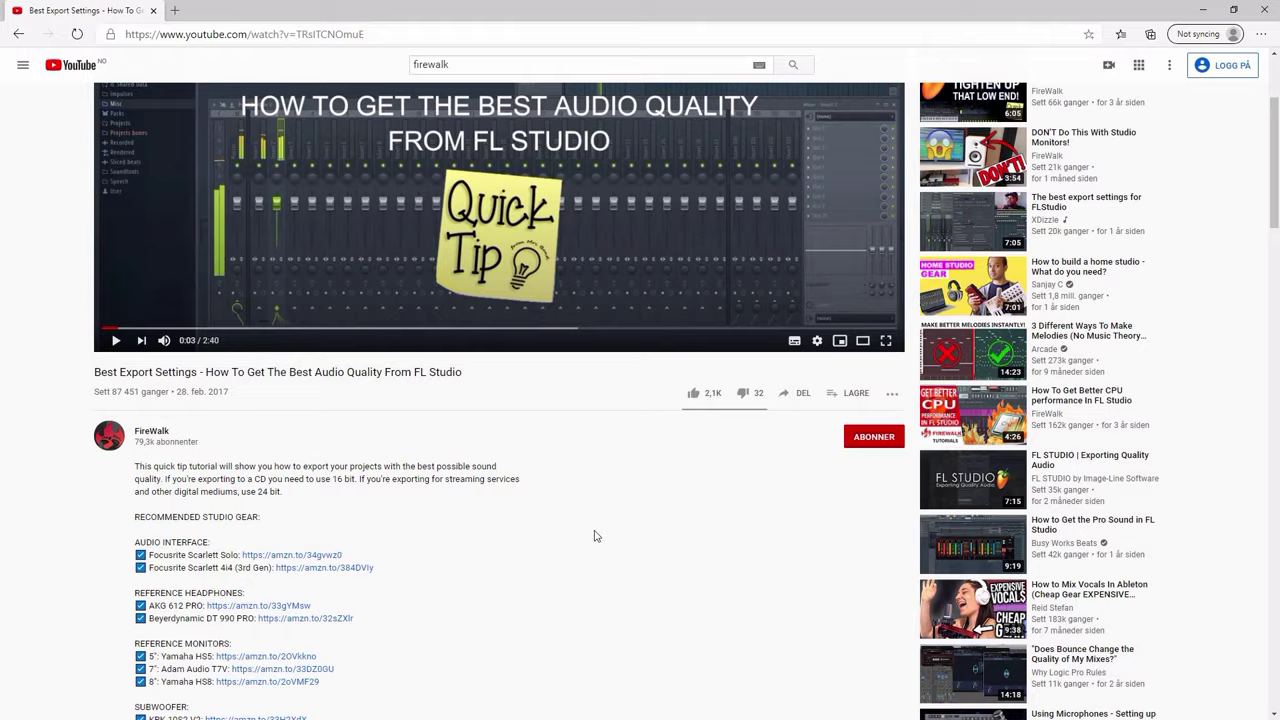
scroll(594, 536, "down", 1)
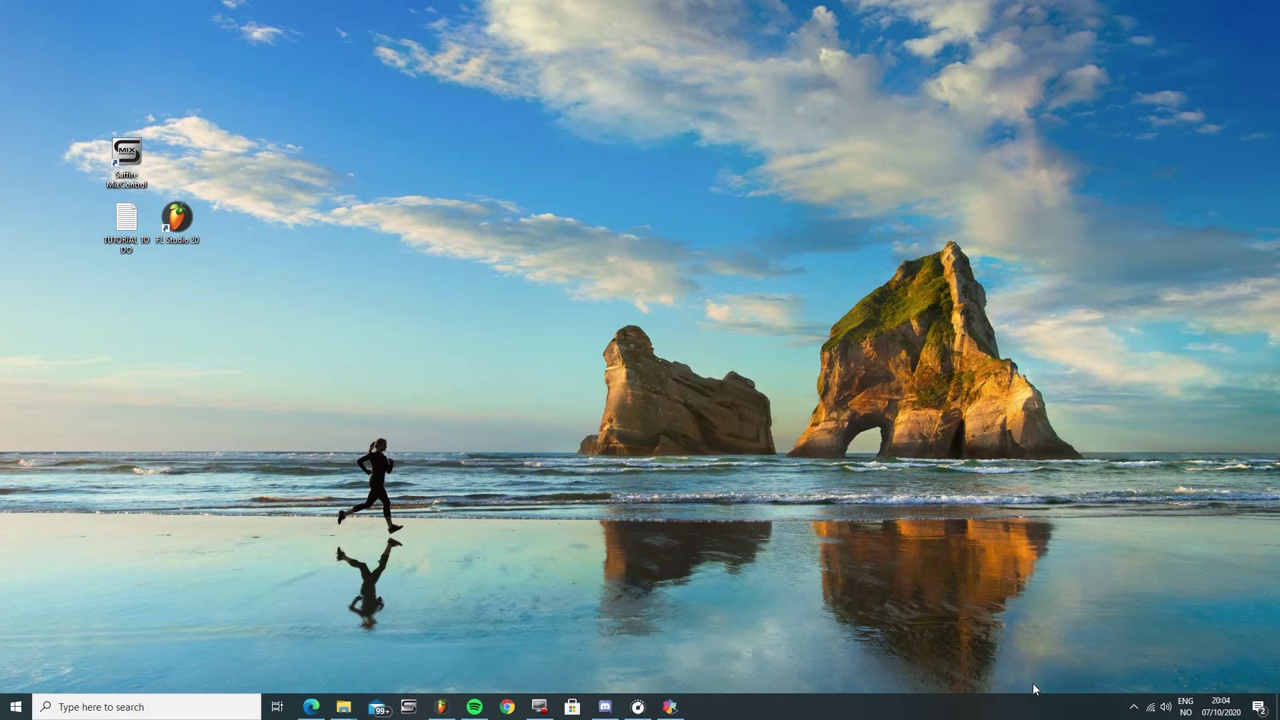
- Open the Realtek Digital Output properties from the classic Sound control panel
right_click(1169, 705)
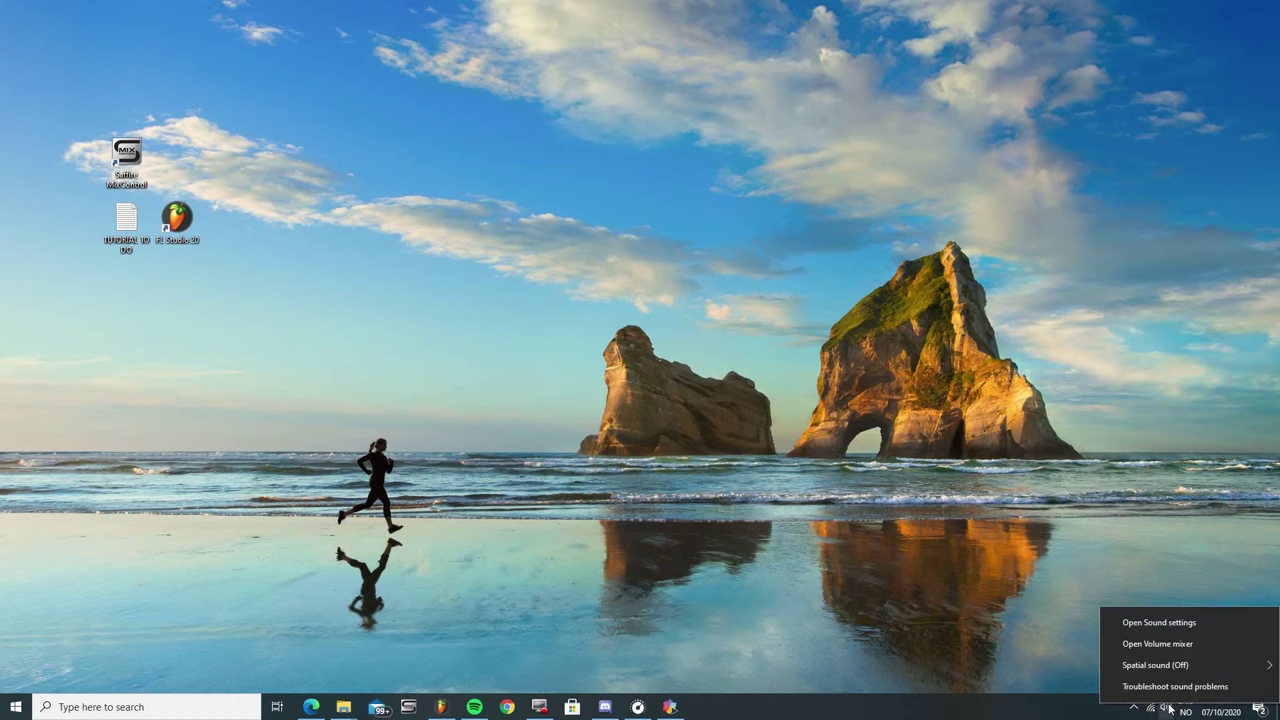
left_click(1163, 624)
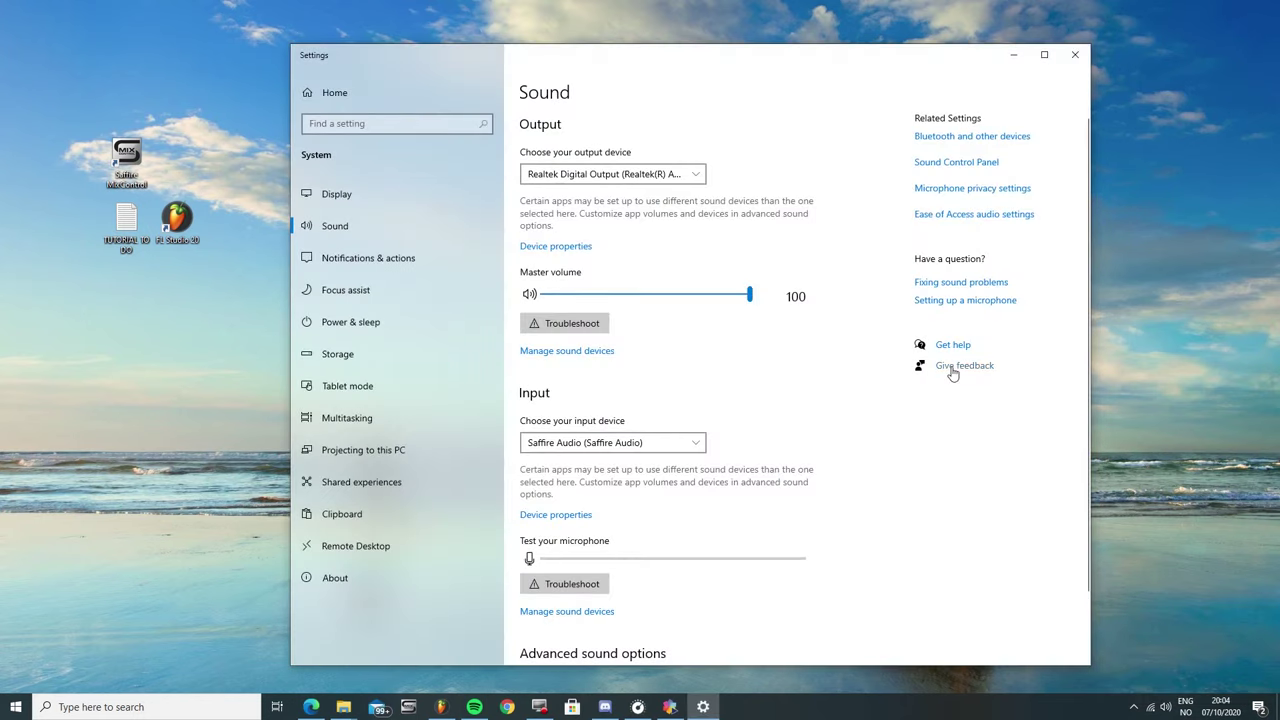
left_click(940, 168)
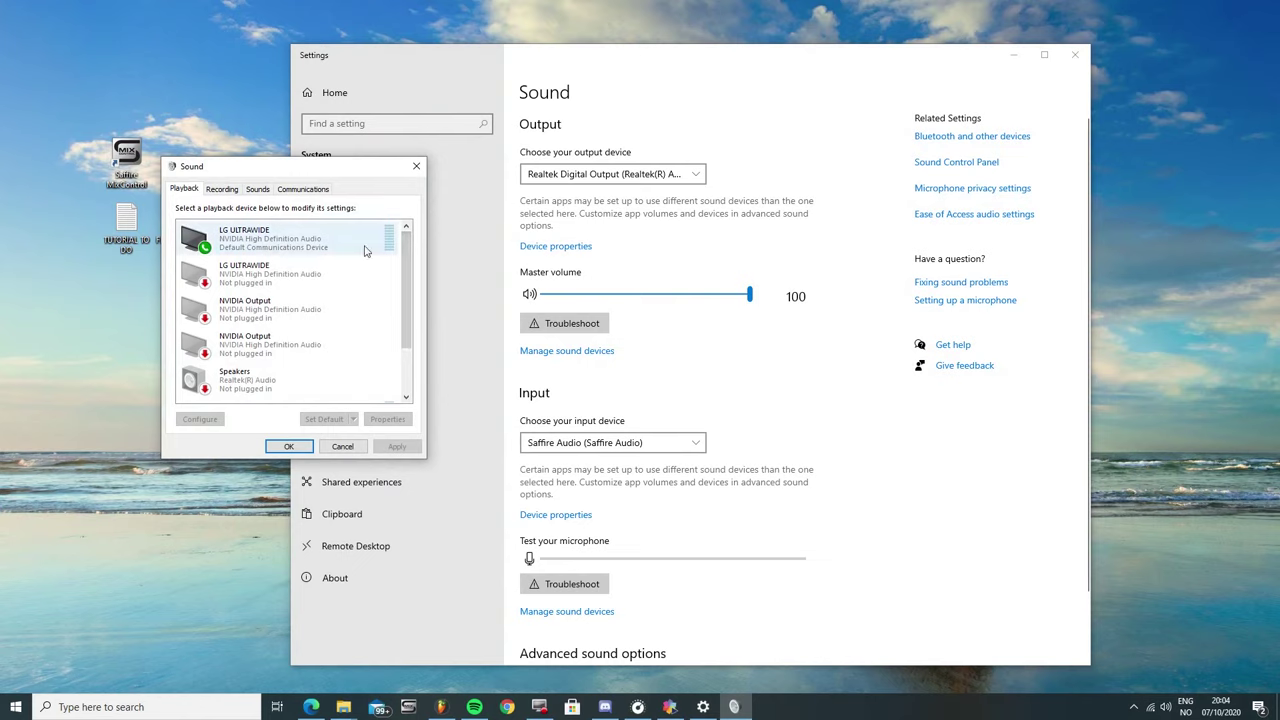
scroll(401, 246, "down", 2)
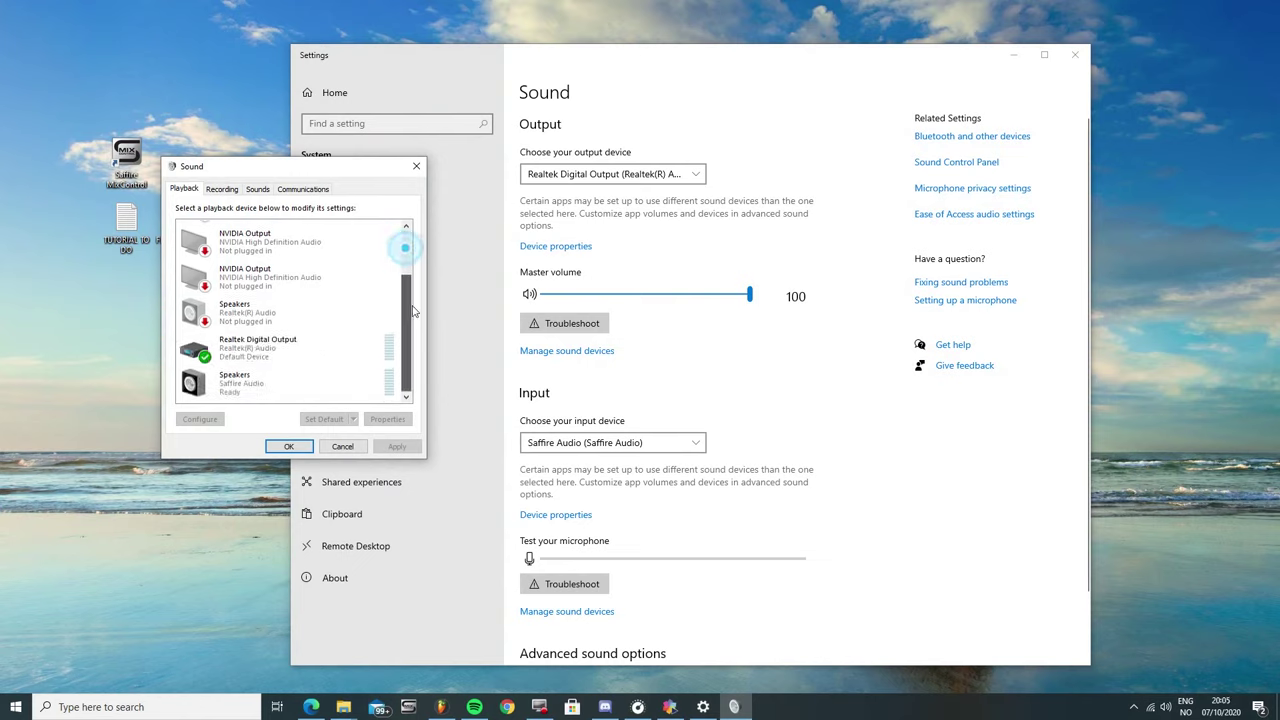
left_click(253, 349)
right_click(253, 349)
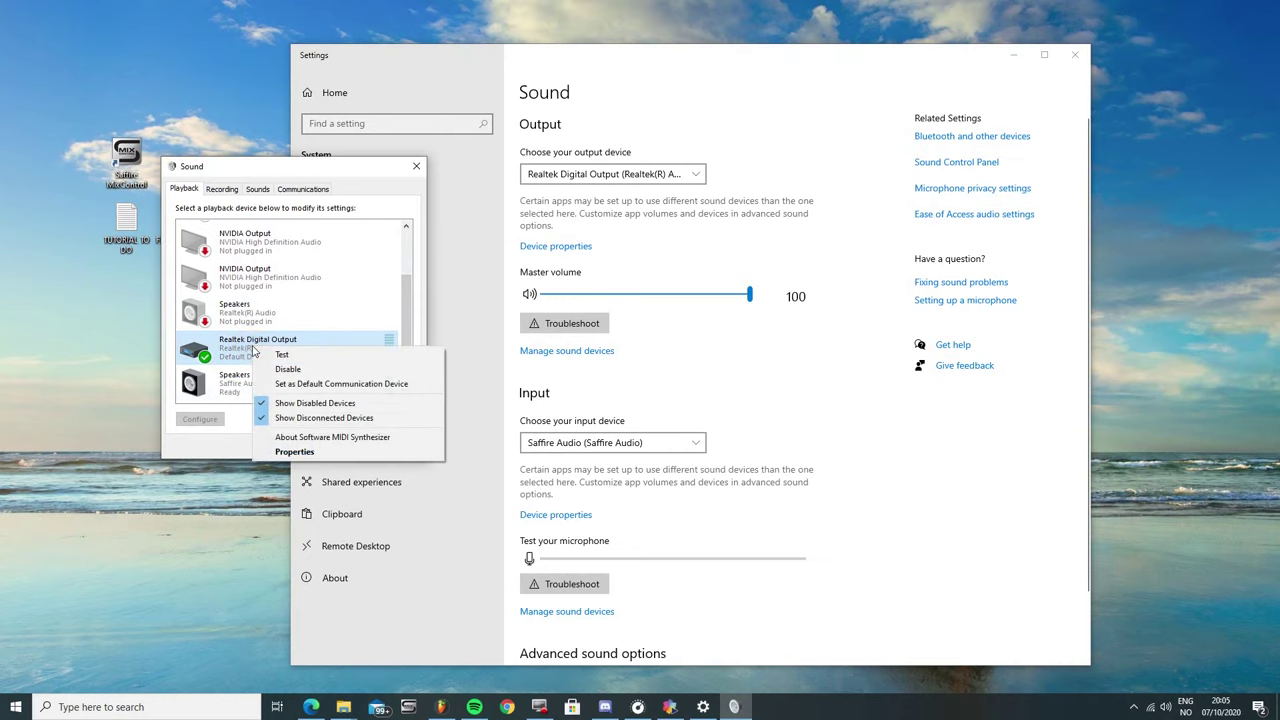
left_click(294, 451)
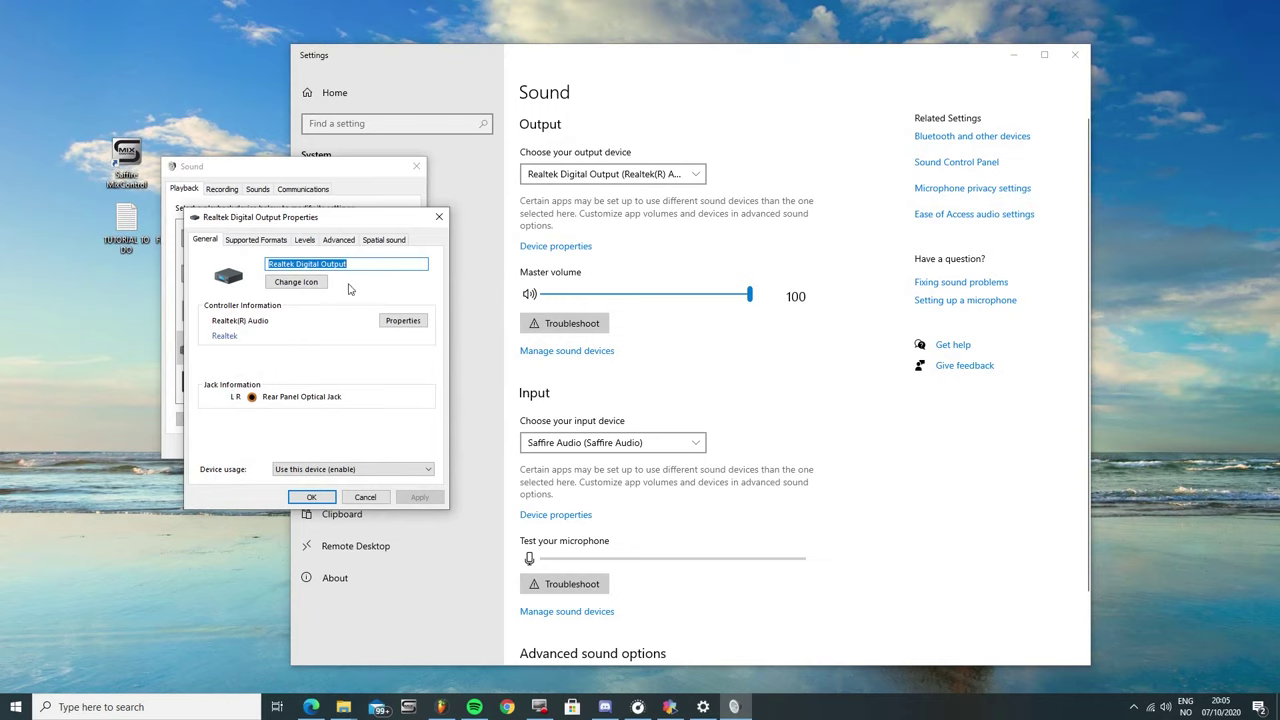
- Set the Realtek Digital Output spatial sound format to Off, confirm, and close Settings
left_click(377, 242)
left_click(293, 302)
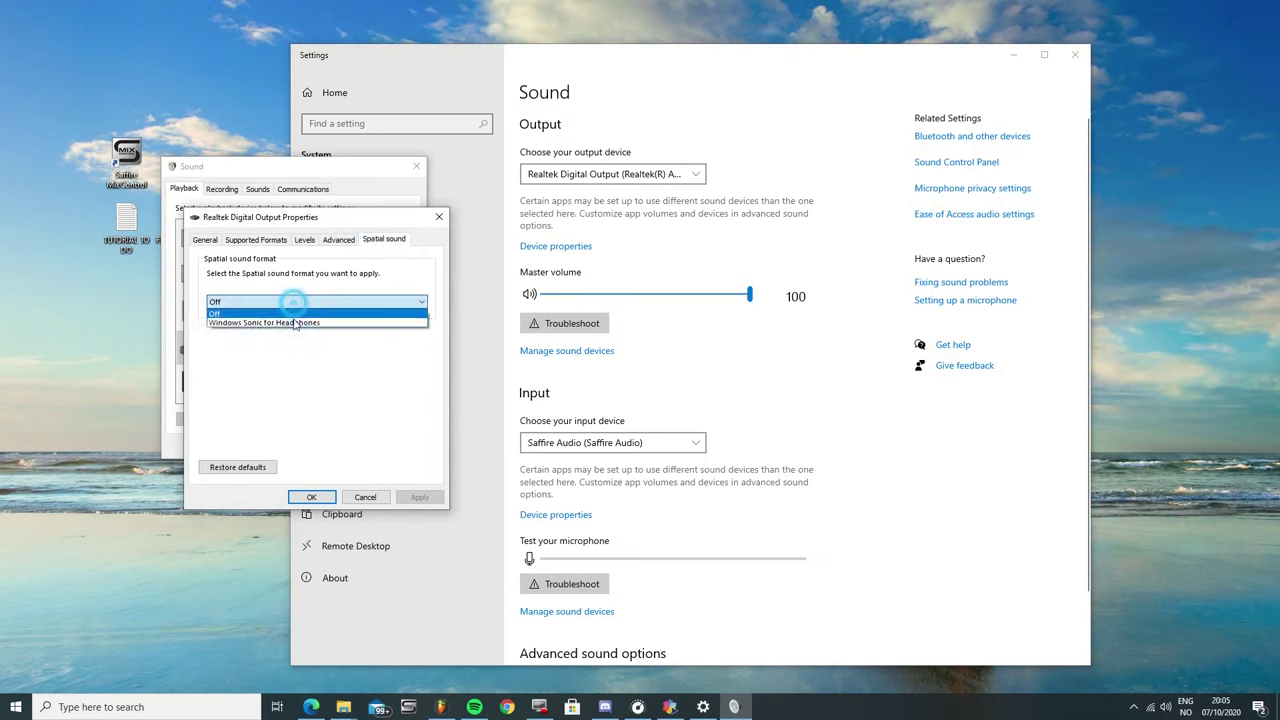
left_click(294, 318)
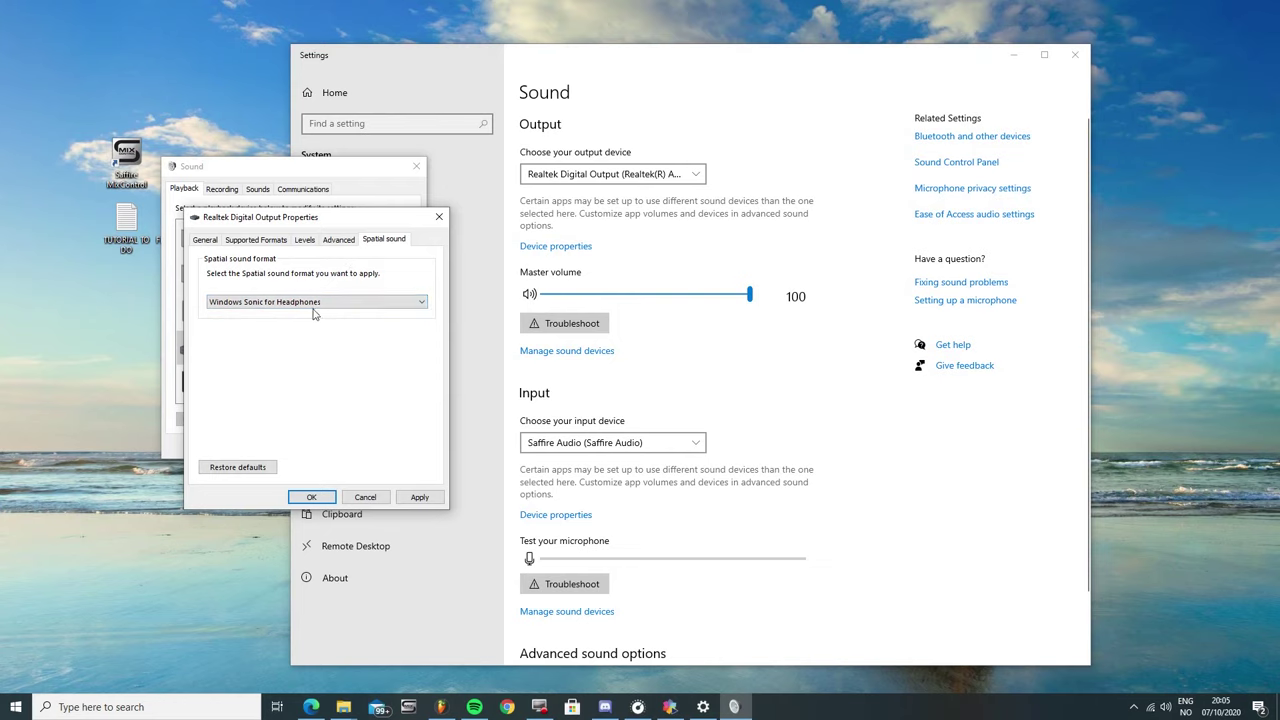
left_click(298, 303)
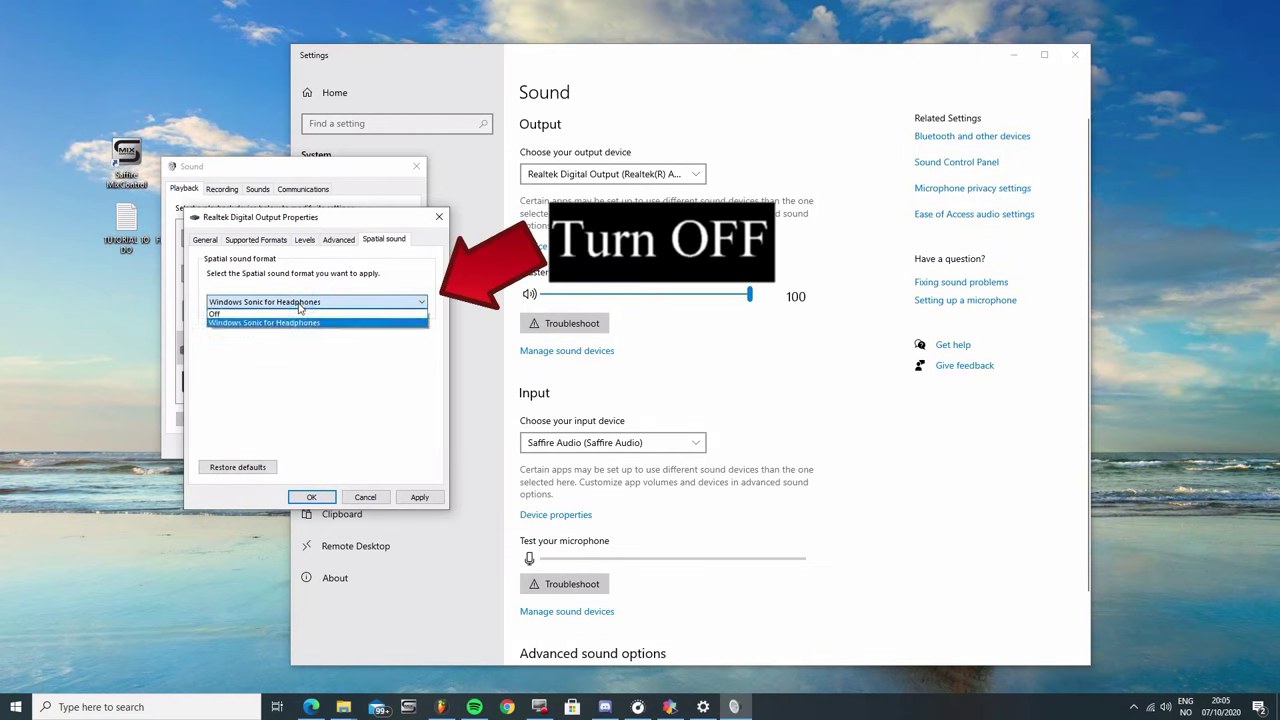
left_click(286, 314)
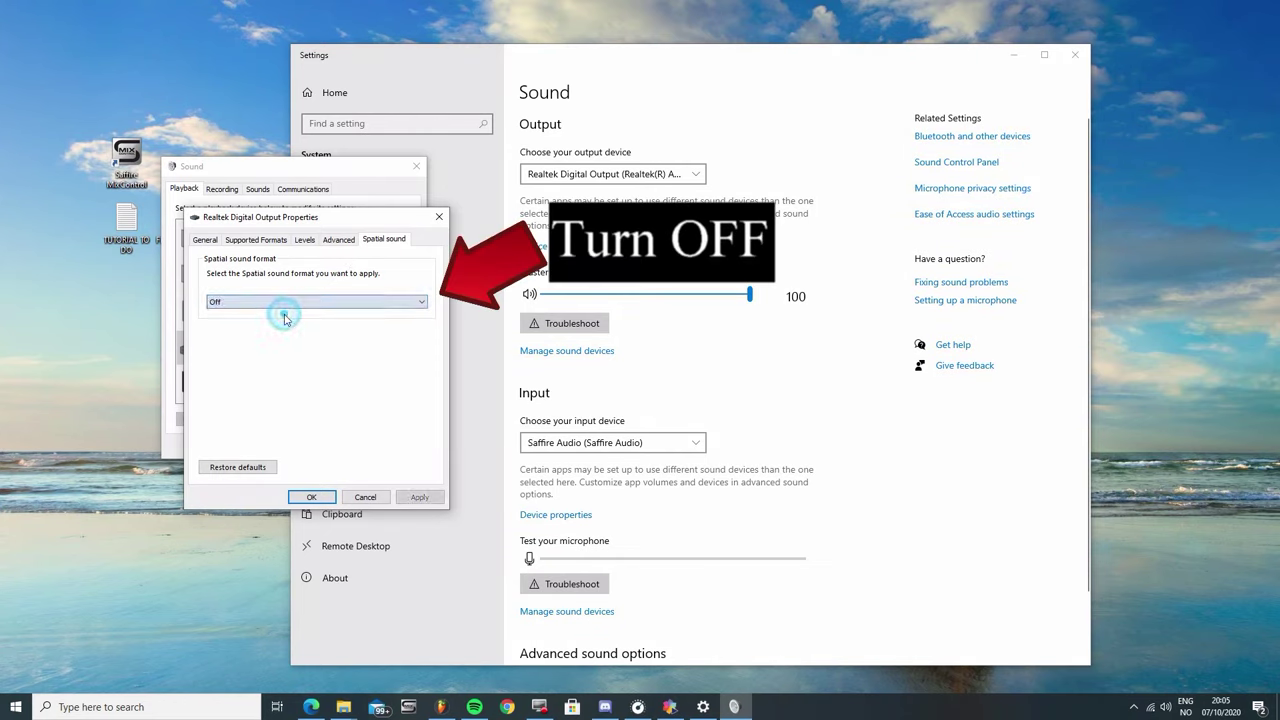
left_click(311, 497)
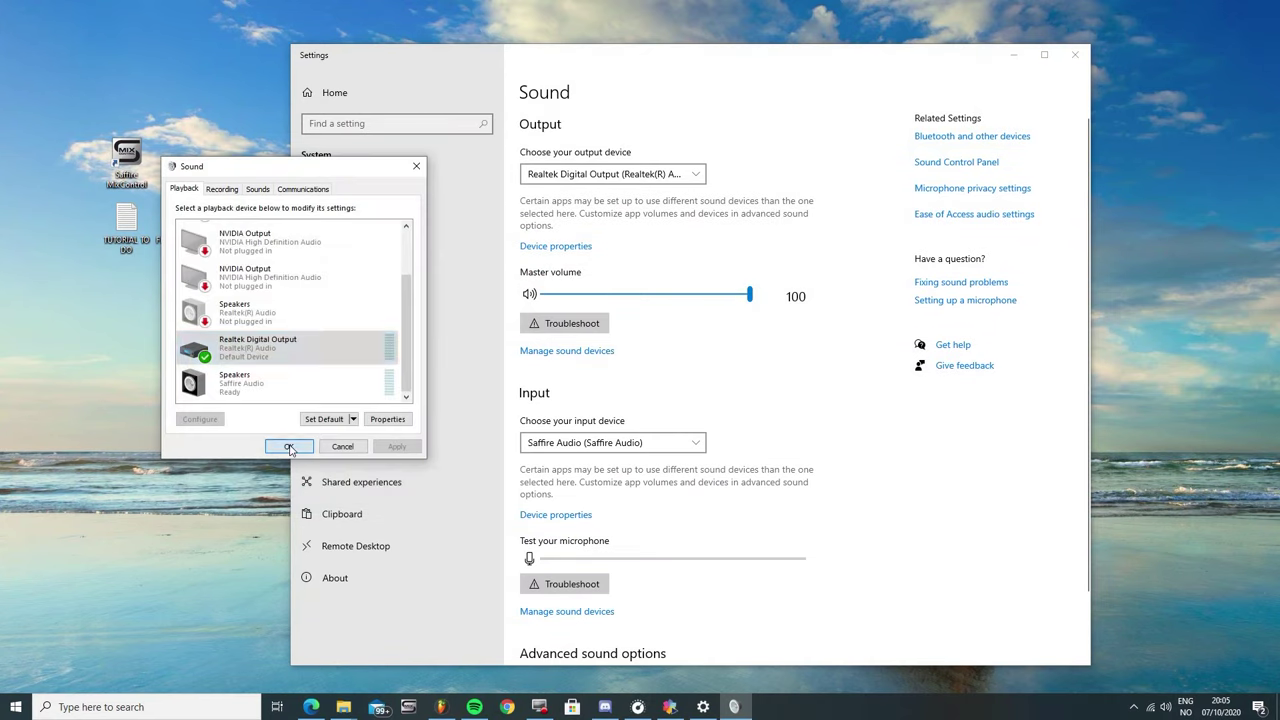
left_click(288, 447)
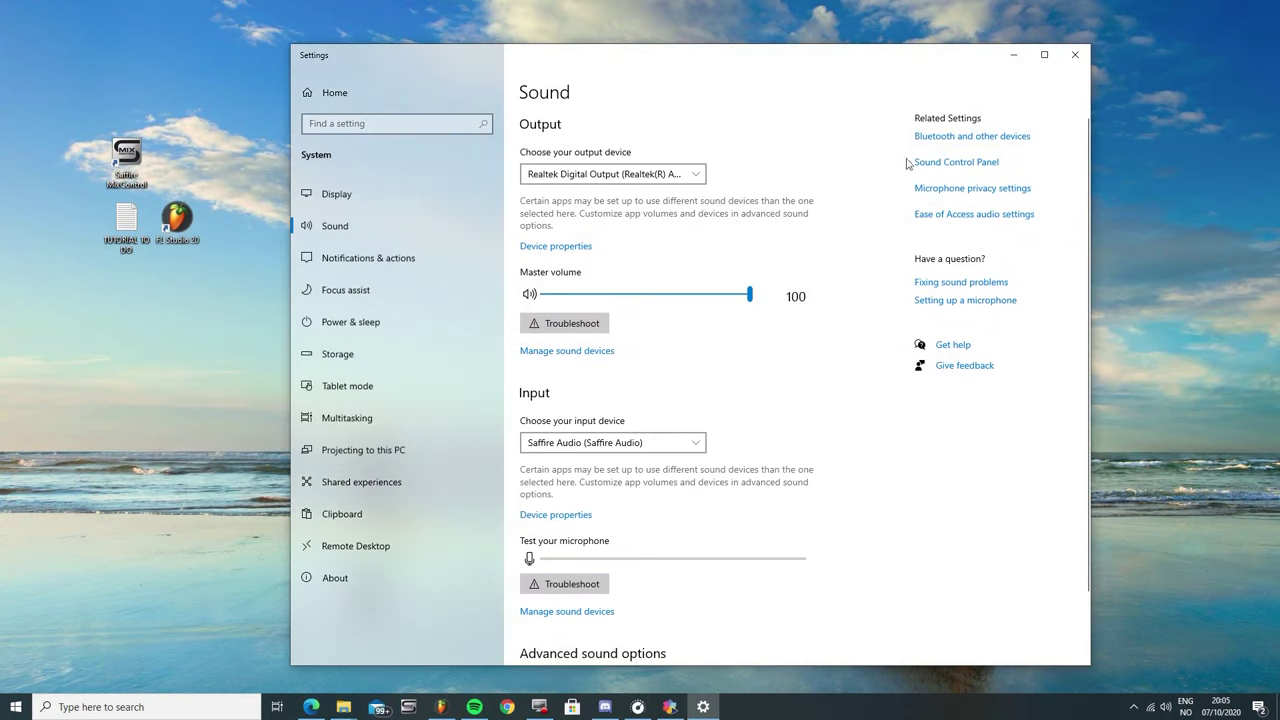
left_click(1074, 55)
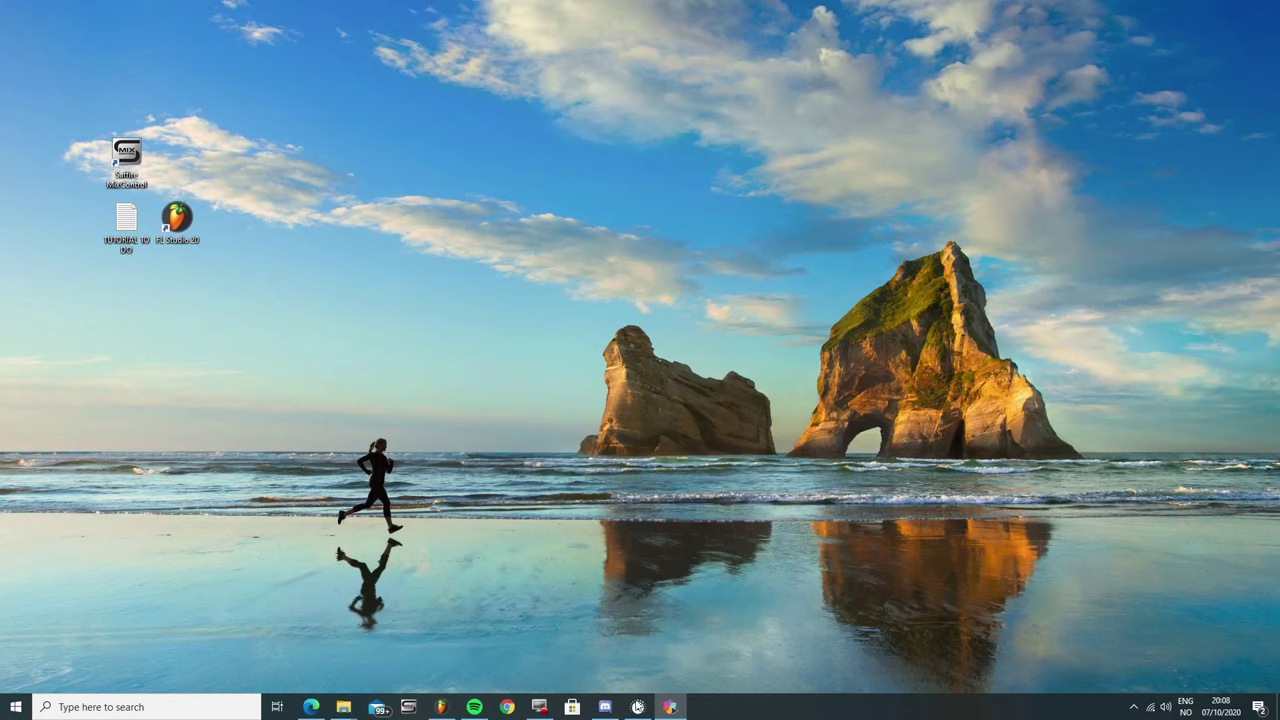
- In Realtek Audio Console, disable all sound effects and set the Equalizer to <None>
left_click(637, 707)
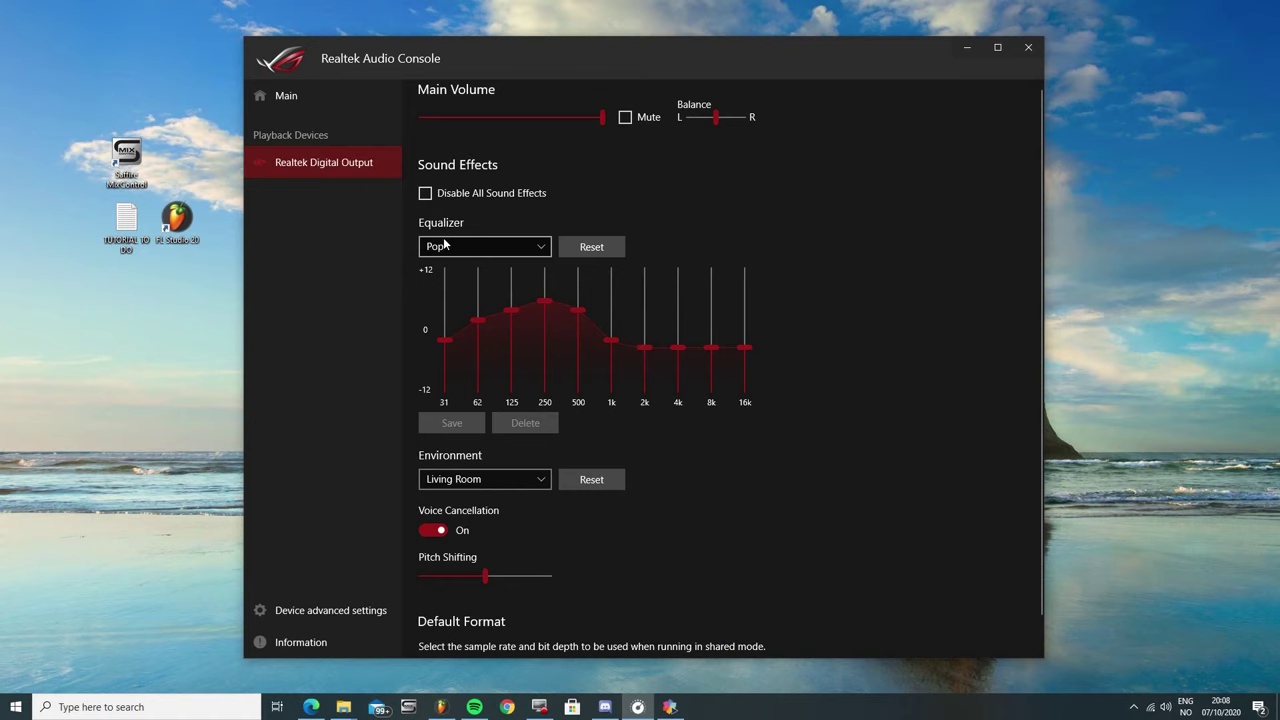
left_click(425, 193)
left_click(475, 245)
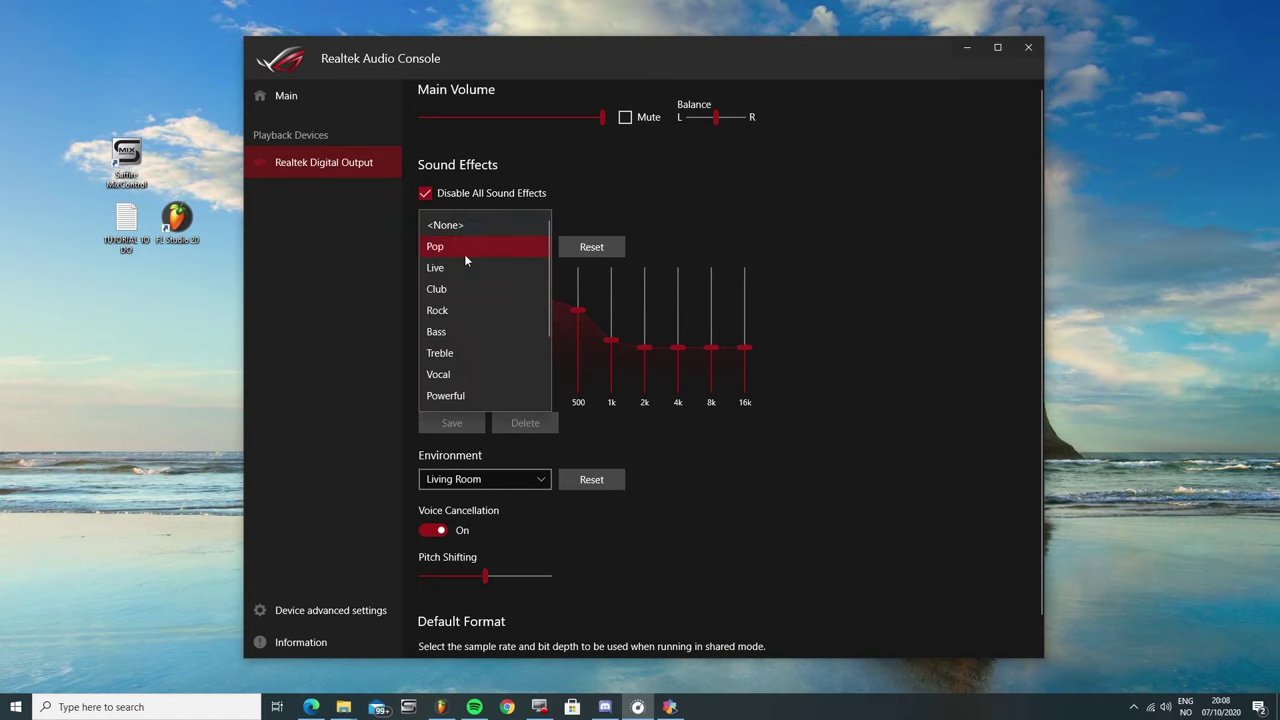
left_click(459, 230)
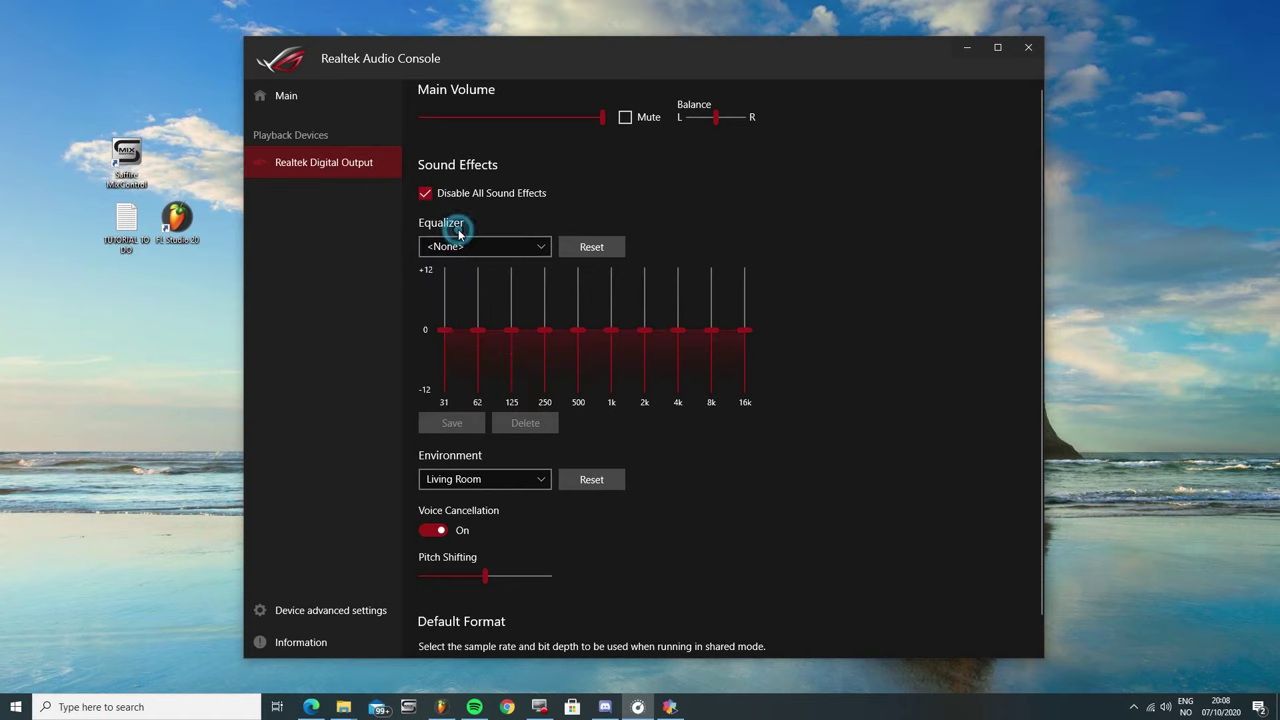
- Set Environment to <None>, turn Voice Cancellation off, and close the console
left_click(472, 481)
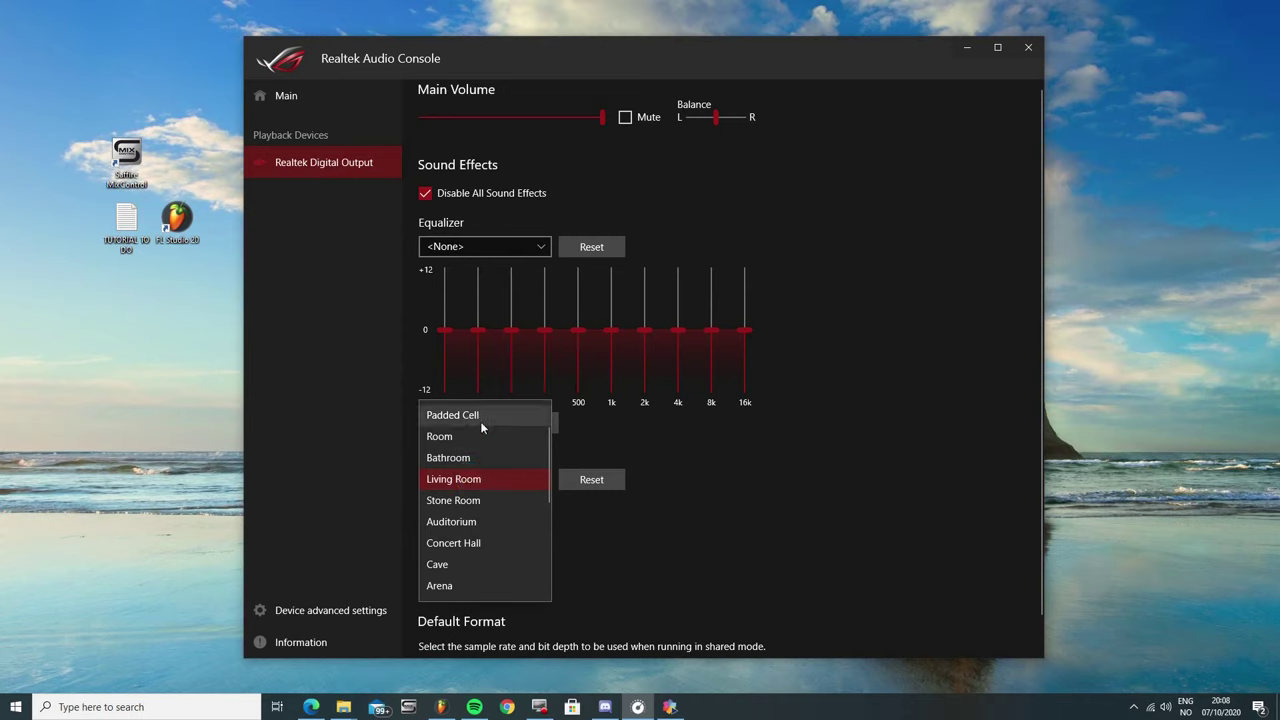
scroll(483, 450, "down", 4)
scroll(486, 474, "down", 1)
scroll(488, 468, "up", 5)
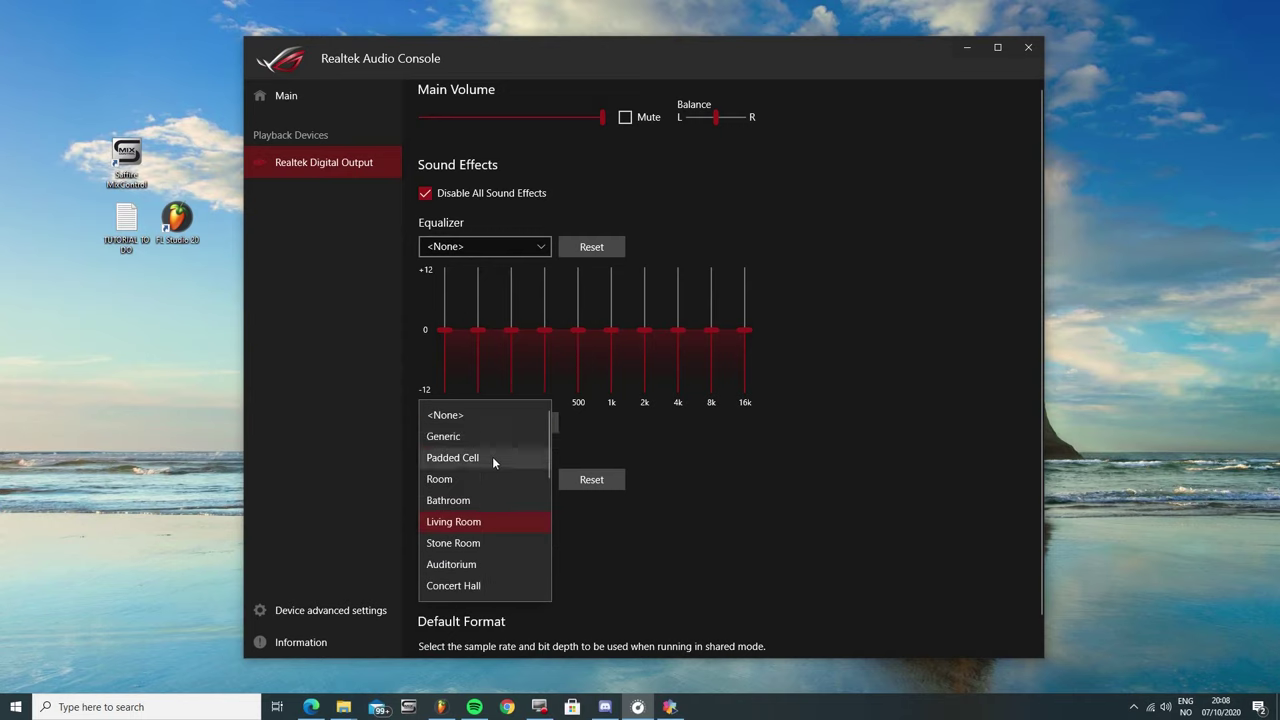
left_click(484, 417)
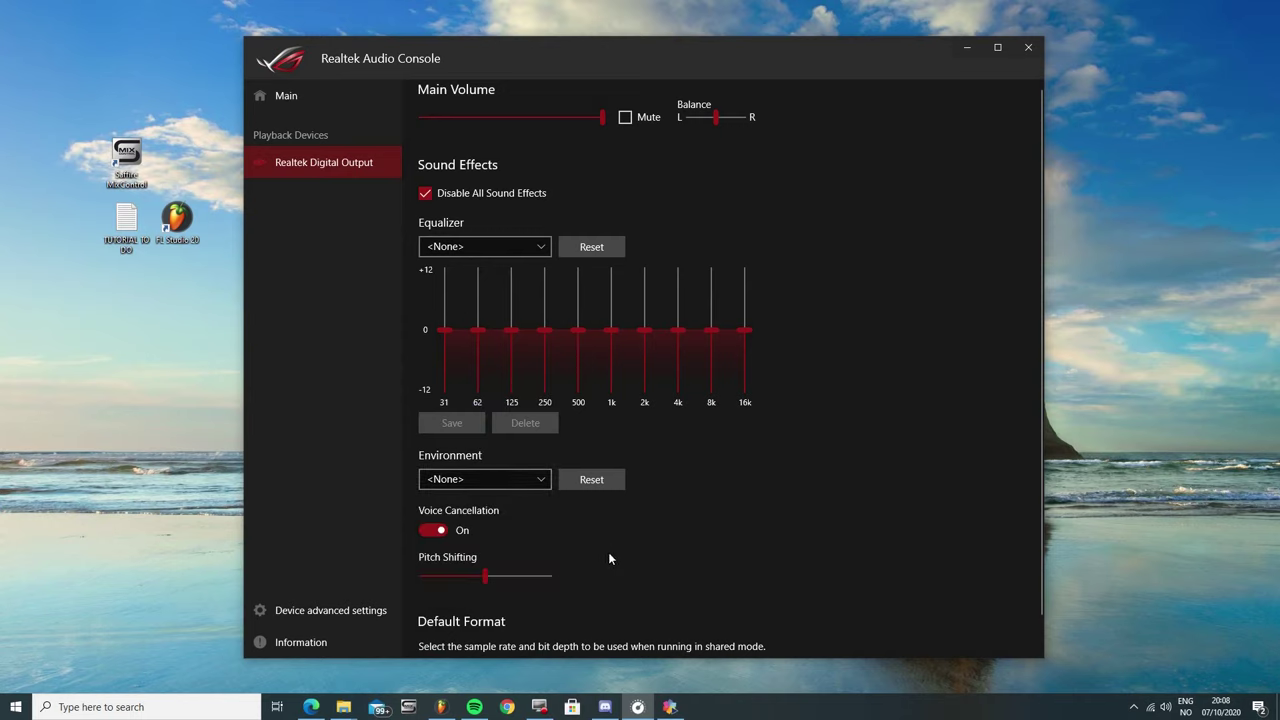
left_click(436, 530)
scroll(589, 537, "down", 1)
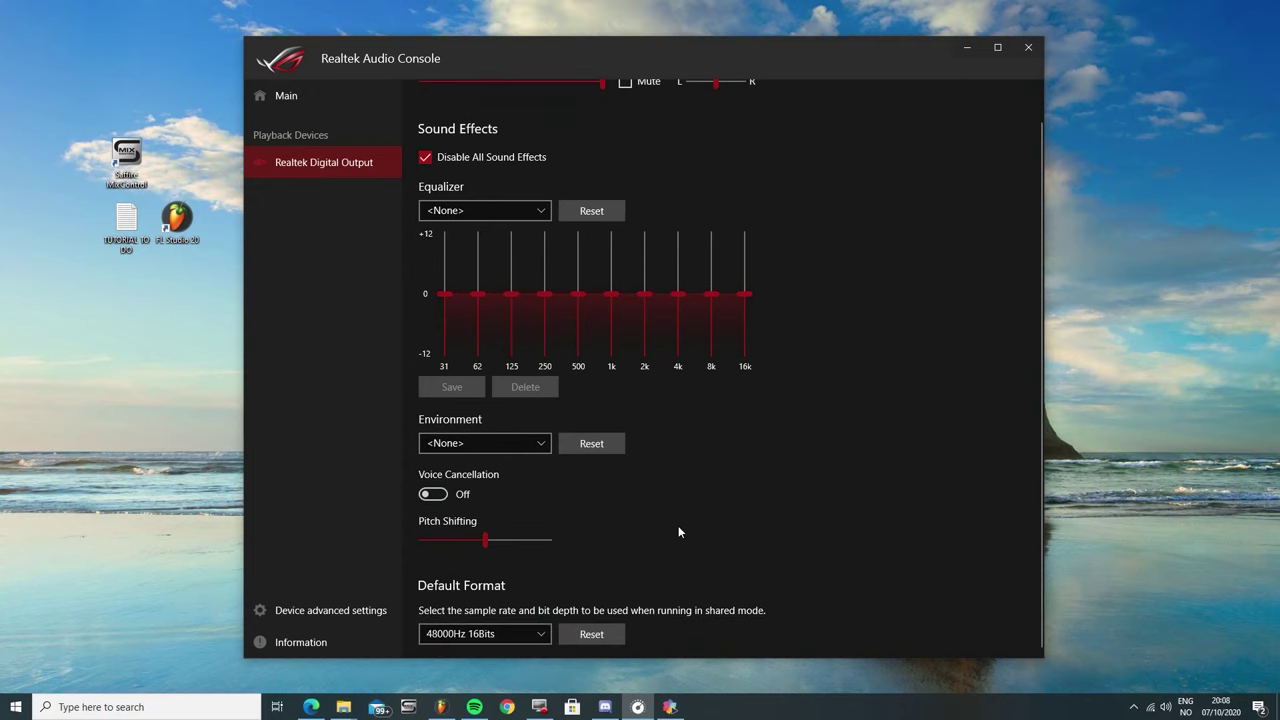
scroll(684, 522, "up", 1)
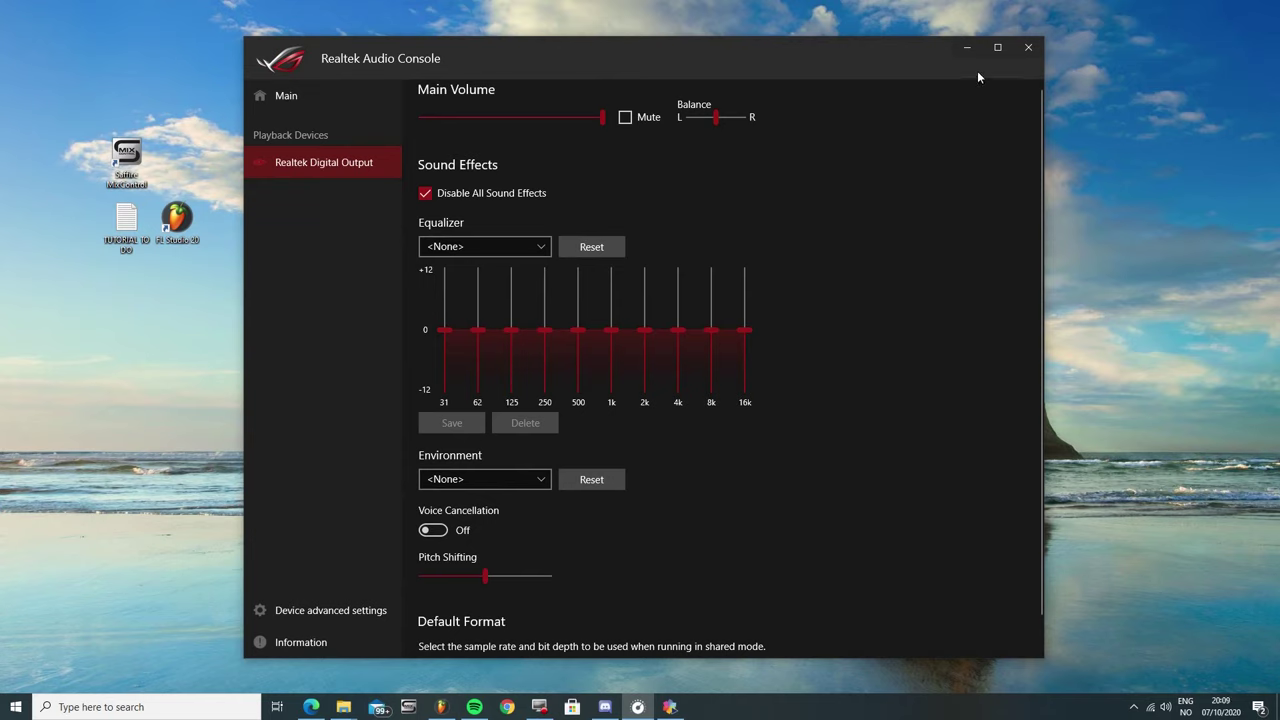
left_click(1027, 50)
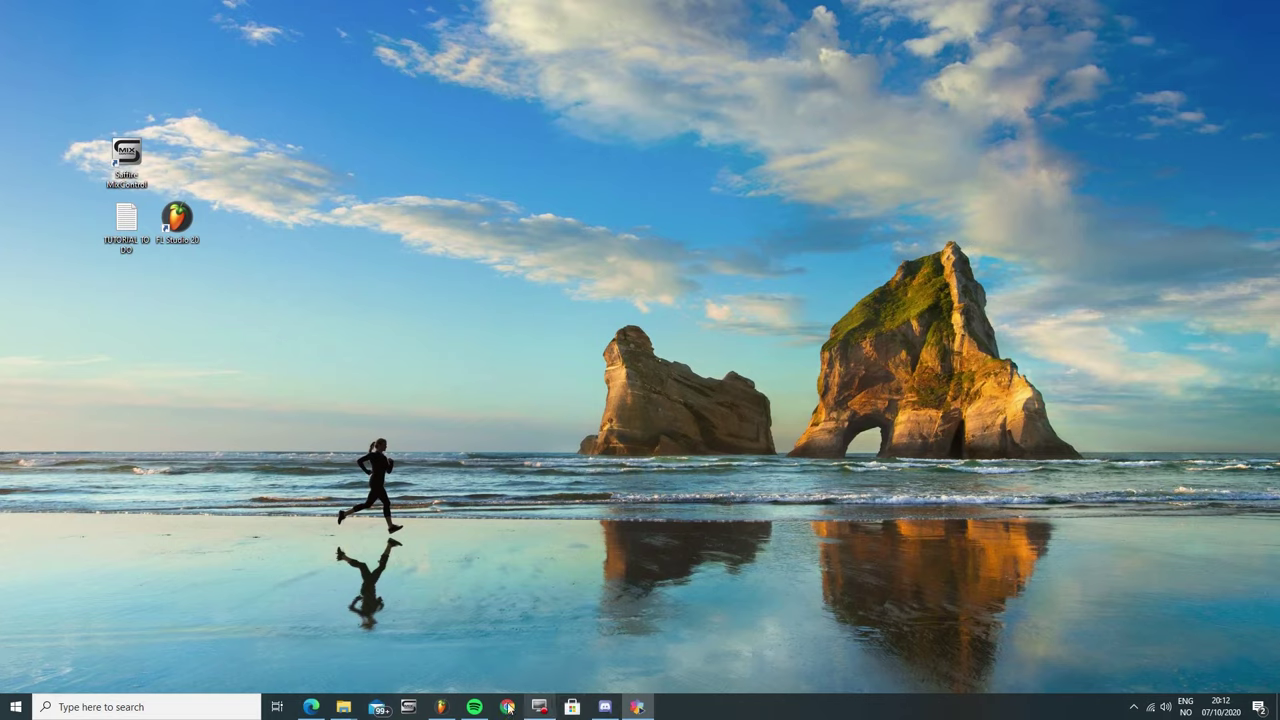
- Search YouTube in the browser for 'the loudness war explained'
left_click(441, 707)
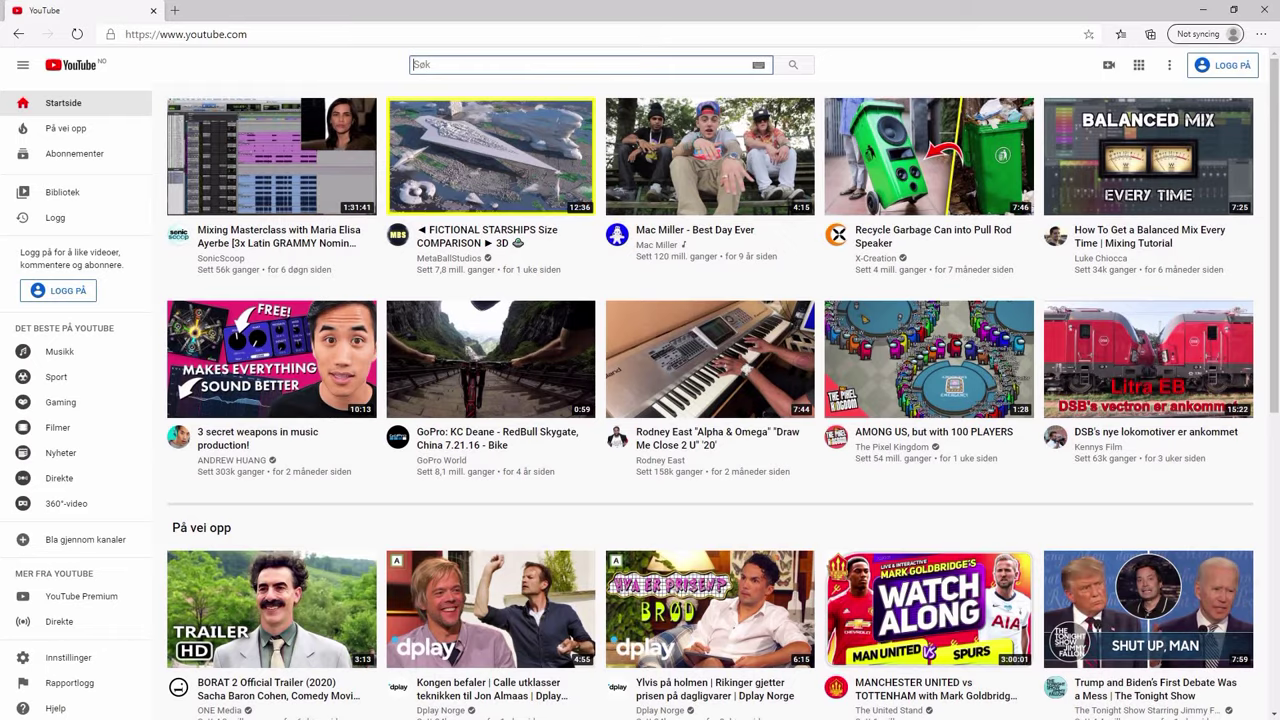
type("the ")
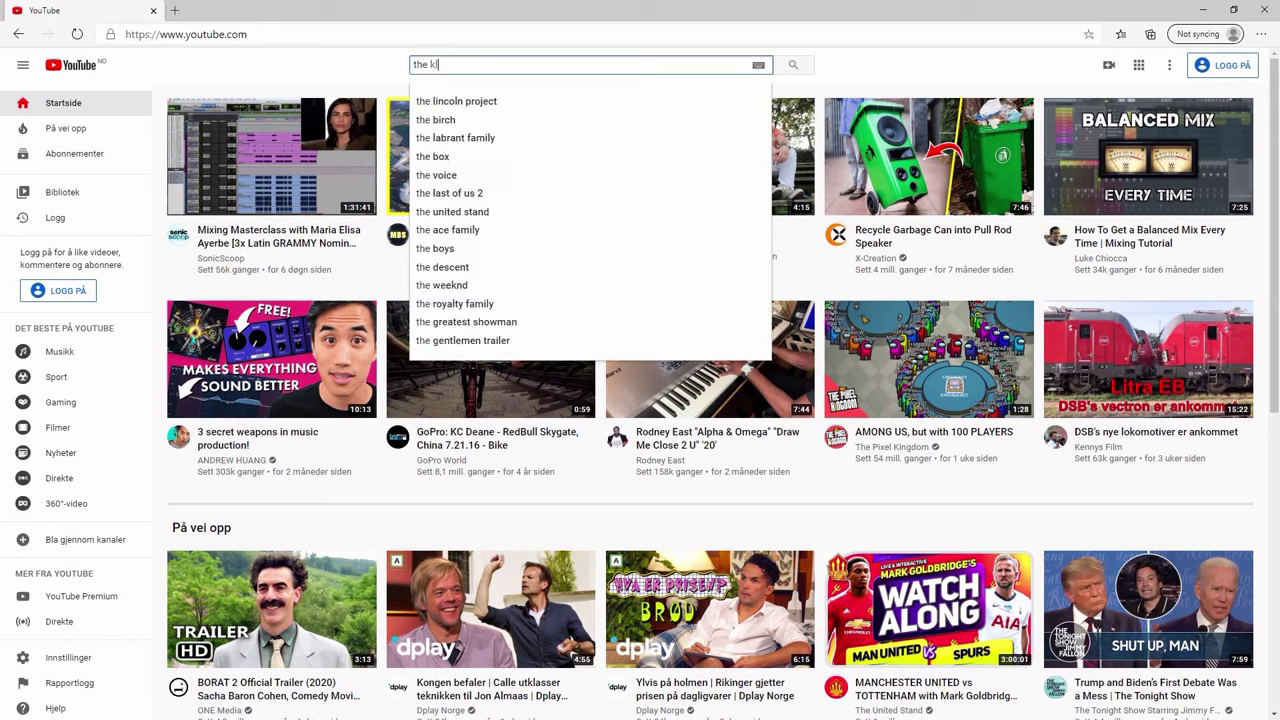
type("loudness war explained")
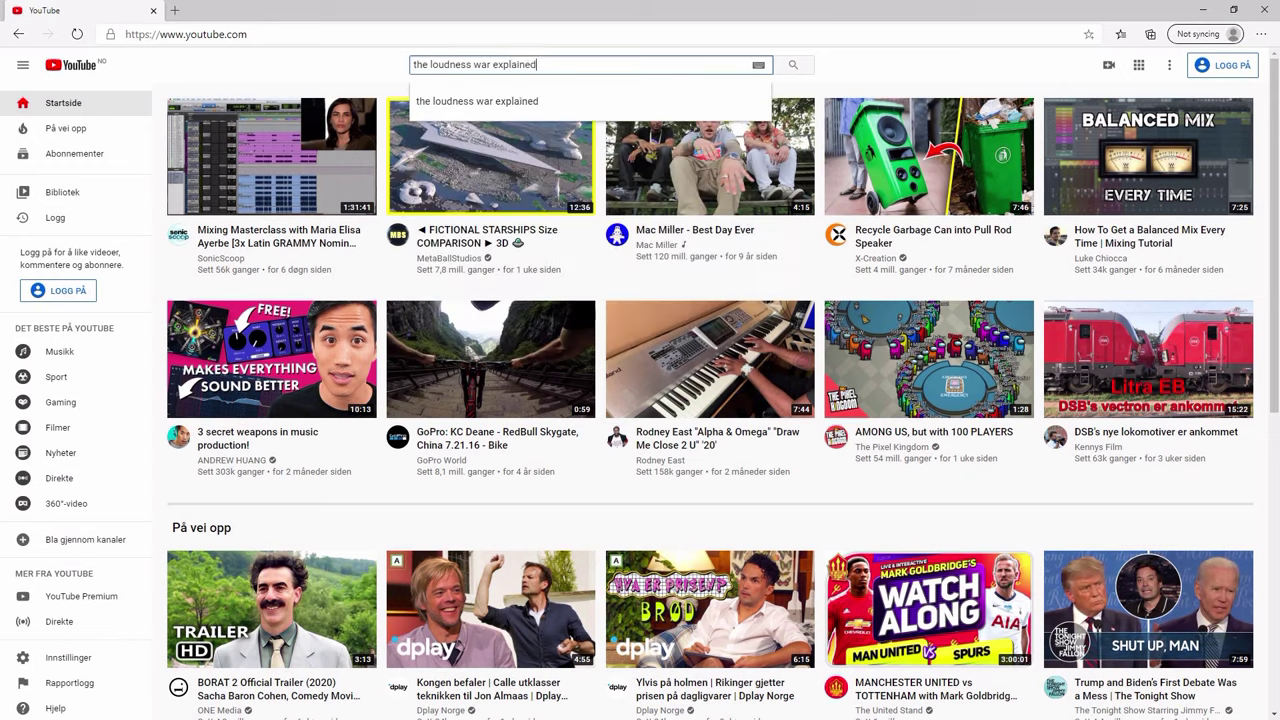
key("Return")
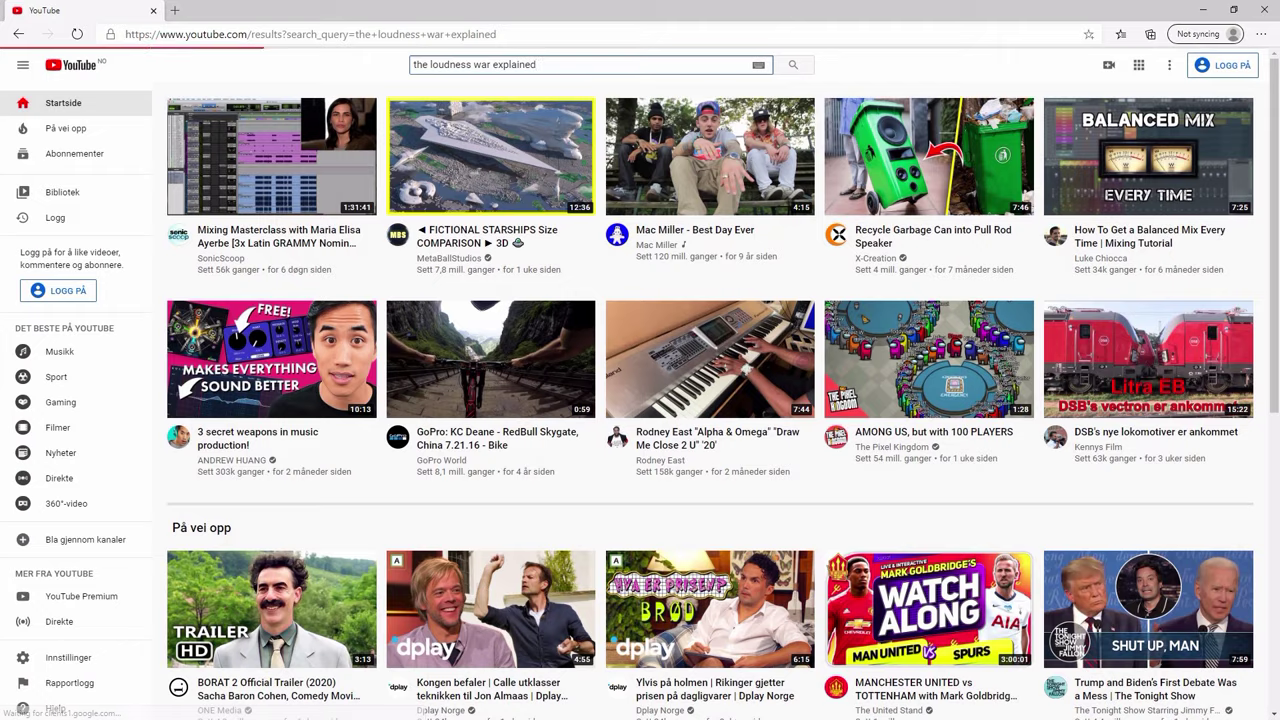